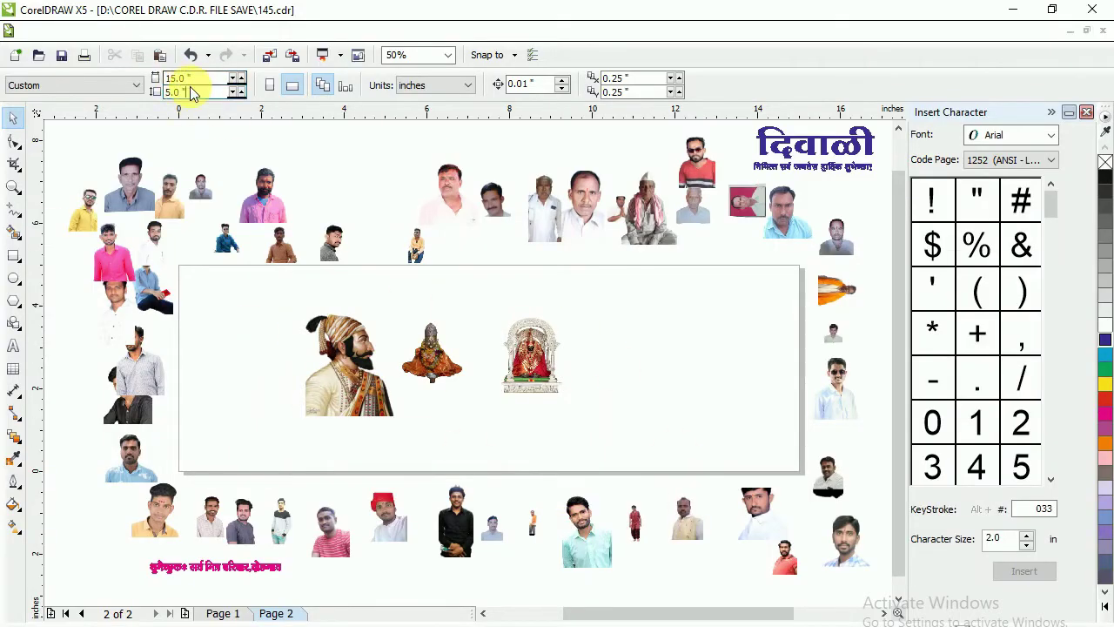
Step: Move the Shivaji and two goddess images out of the banner rectangle
left_click_drag(349, 366, 328, 196)
left_click_drag(431, 352, 402, 187)
left_click_drag(532, 355, 425, 200)
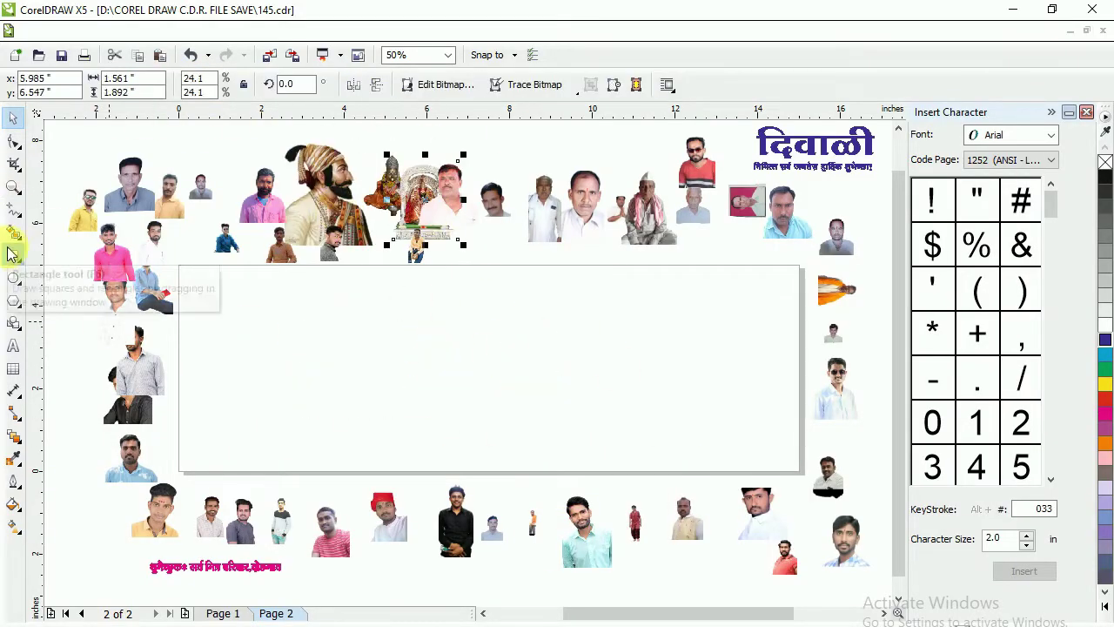
Step: Give the rectangle a custom red-to-yellow fountain fill and enlarge the goddess idol on its right
left_click(505, 380)
left_click(13, 503)
left_click(125, 522)
left_click(483, 321)
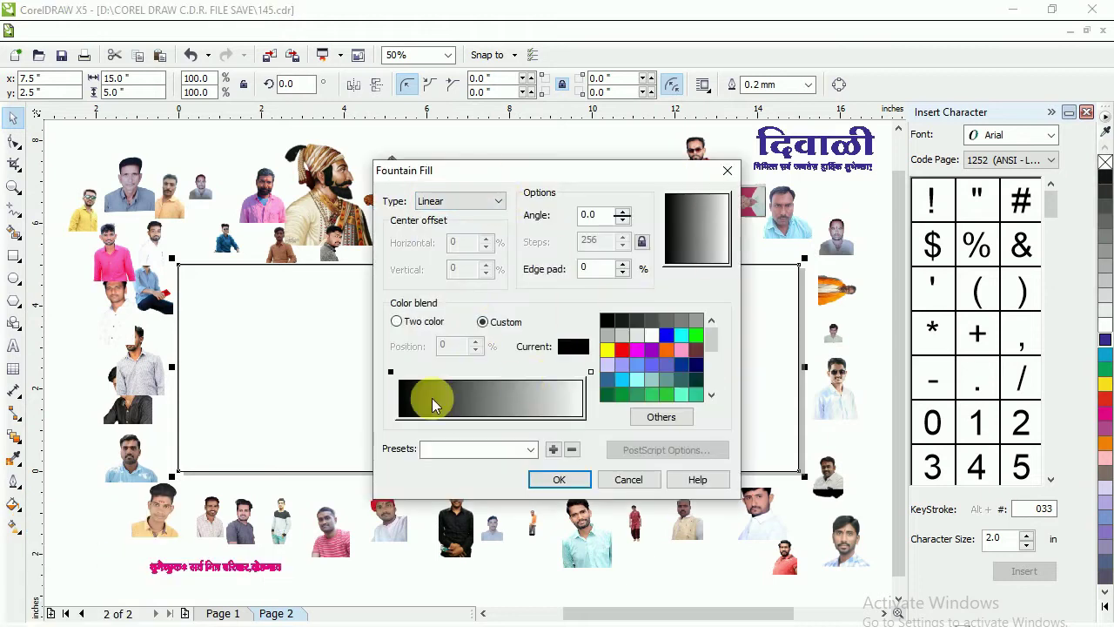
left_click(622, 349)
left_click(590, 371)
left_click(607, 349)
left_click(559, 479)
left_click(522, 392)
mouse_move(636, 474)
left_mouse_down()
mouse_move(648, 487)
mouse_move(657, 480)
left_mouse_up()
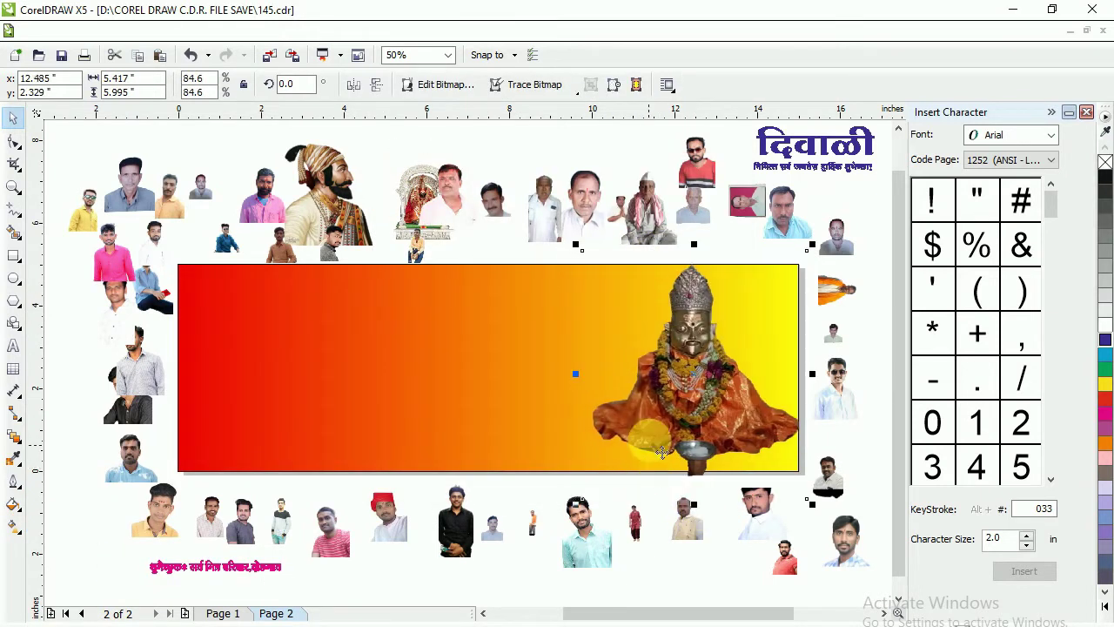
Step: Place the temple image at upper right and the Shivaji portrait beside the idol
mouse_move(424, 228)
left_mouse_down()
mouse_move(500, 409)
mouse_move(759, 355)
left_mouse_up()
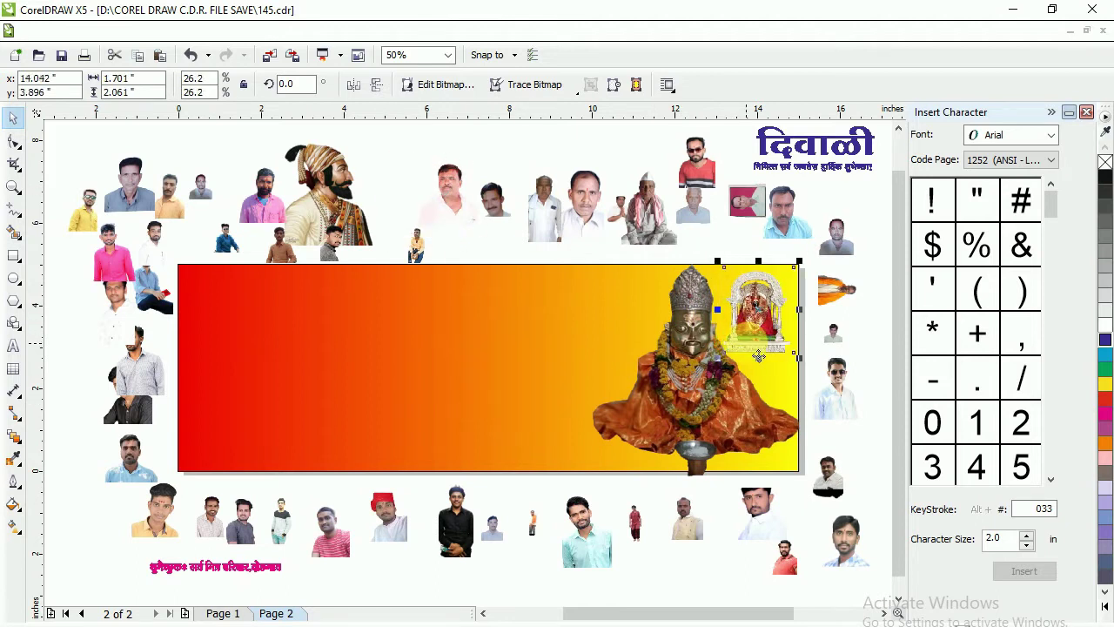
left_click_drag(353, 185, 555, 344)
left_click(13, 435)
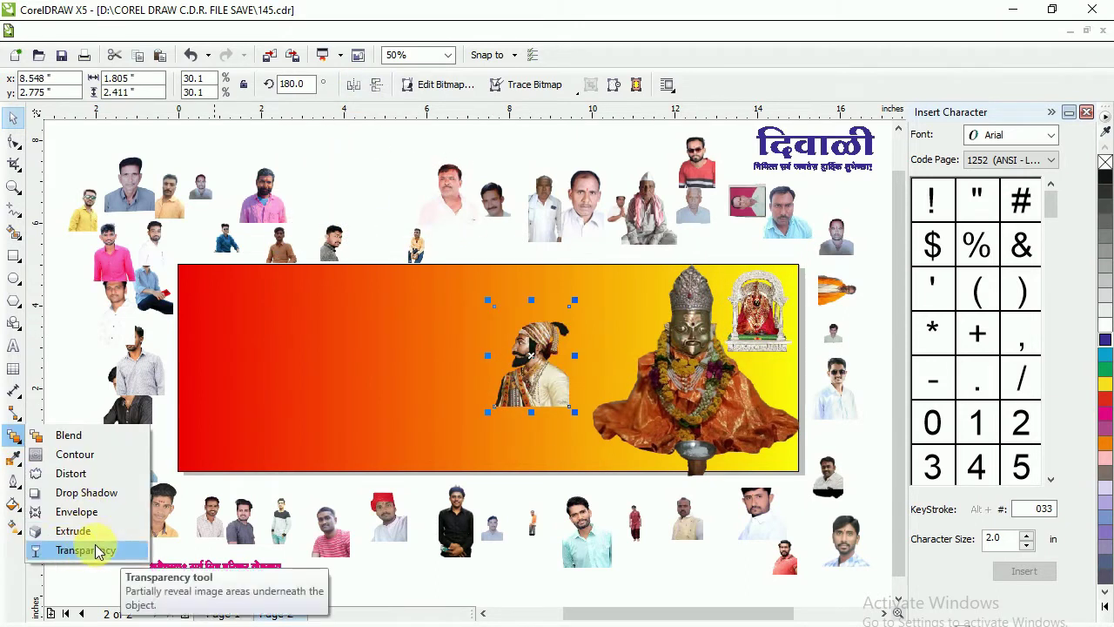
left_click(79, 550)
key("space")
left_click_drag(539, 365, 687, 352)
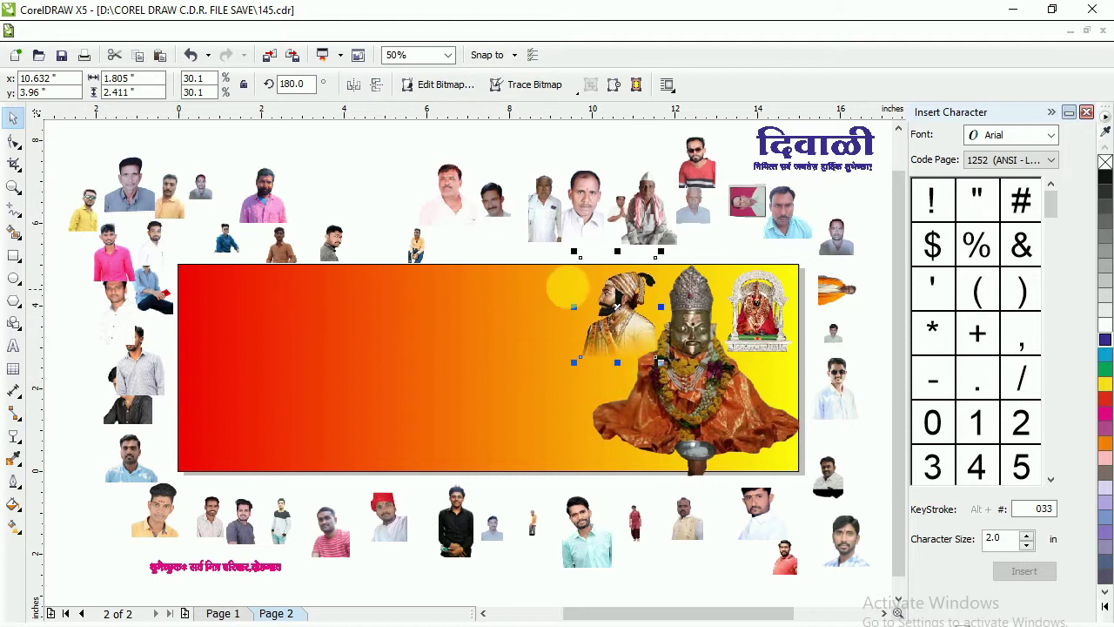
Step: Check the Effects menu on the idol images, then draw a small rectangle on the banner
left_click(574, 374)
left_click(254, 31)
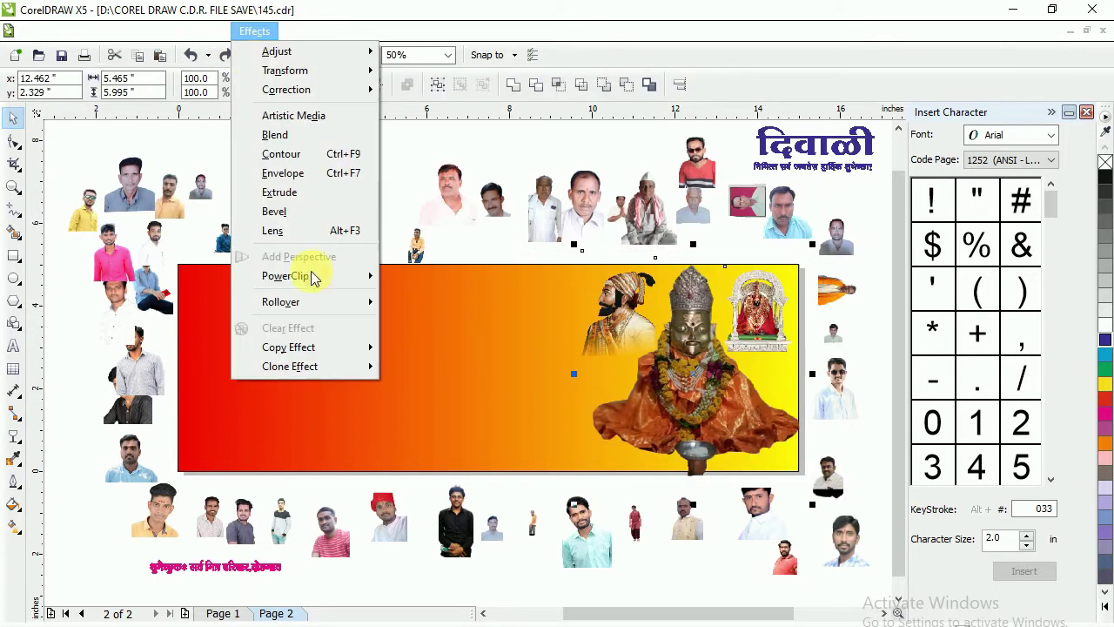
left_click(422, 412)
left_click(13, 255)
mouse_move(246, 289)
left_mouse_down()
mouse_move(308, 380)
mouse_move(280, 309)
mouse_move(212, 314)
left_mouse_up()
Step: Fill the new rectangle white and give it a fading linear transparency
left_click(1104, 162)
left_click(13, 435)
key("space")
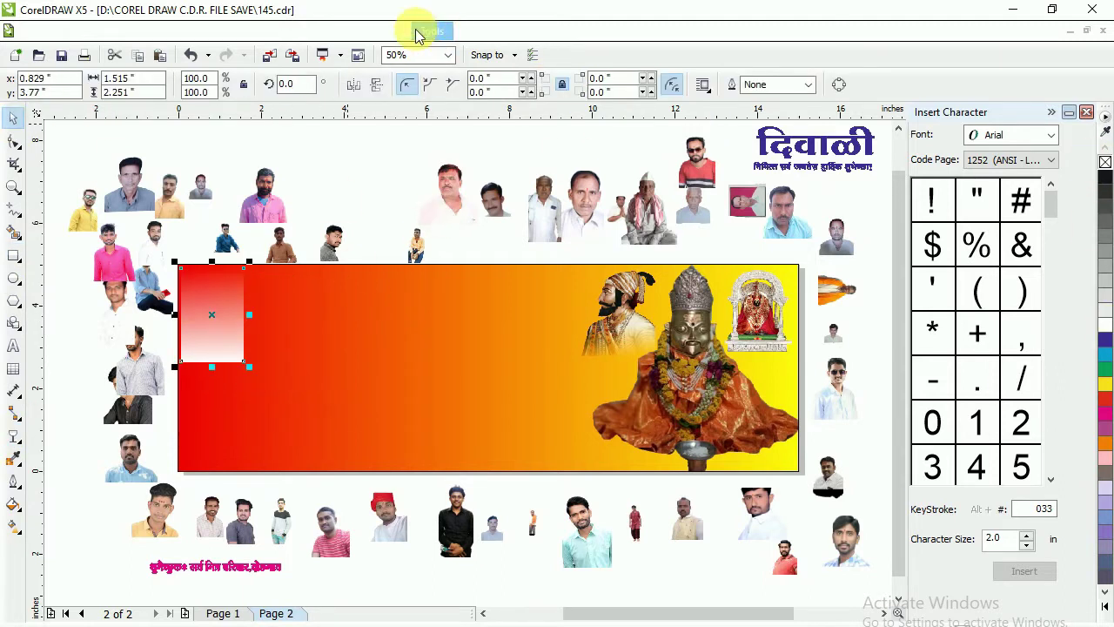
Step: Repeat the fading box rightward with the Position transformation docker and drag a photo onto the banner
left_click(481, 31)
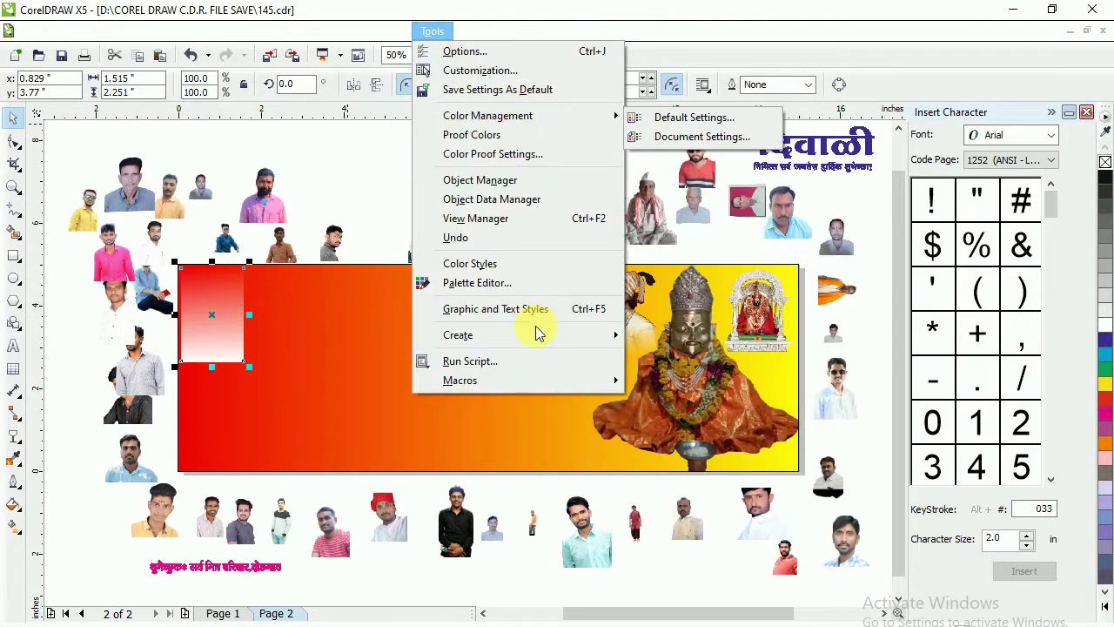
left_click(942, 308)
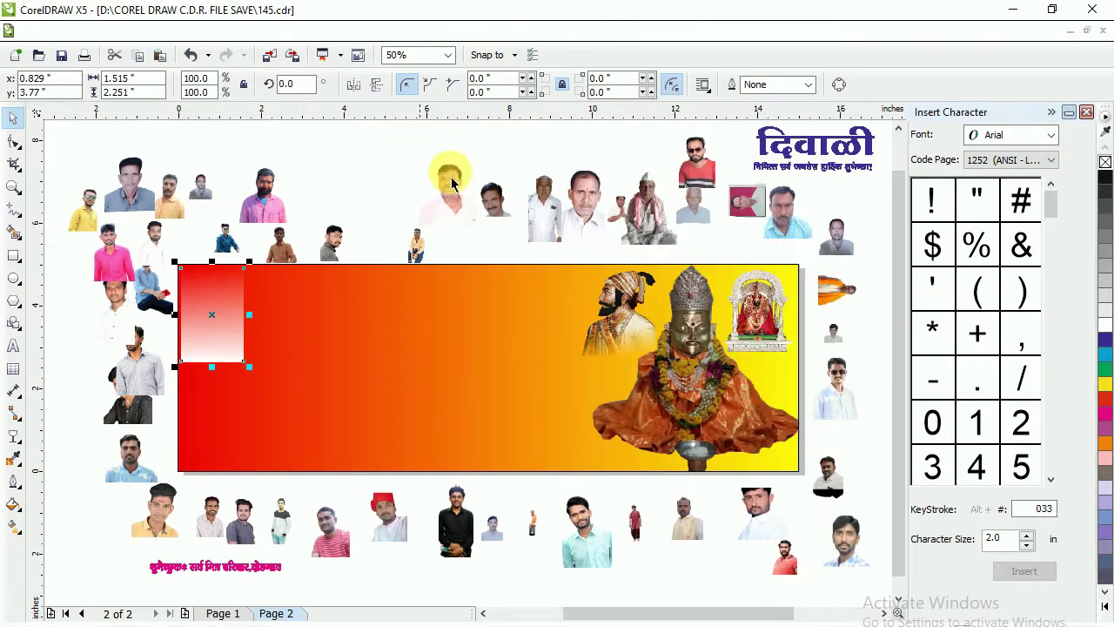
left_click(978, 333)
left_click(977, 407)
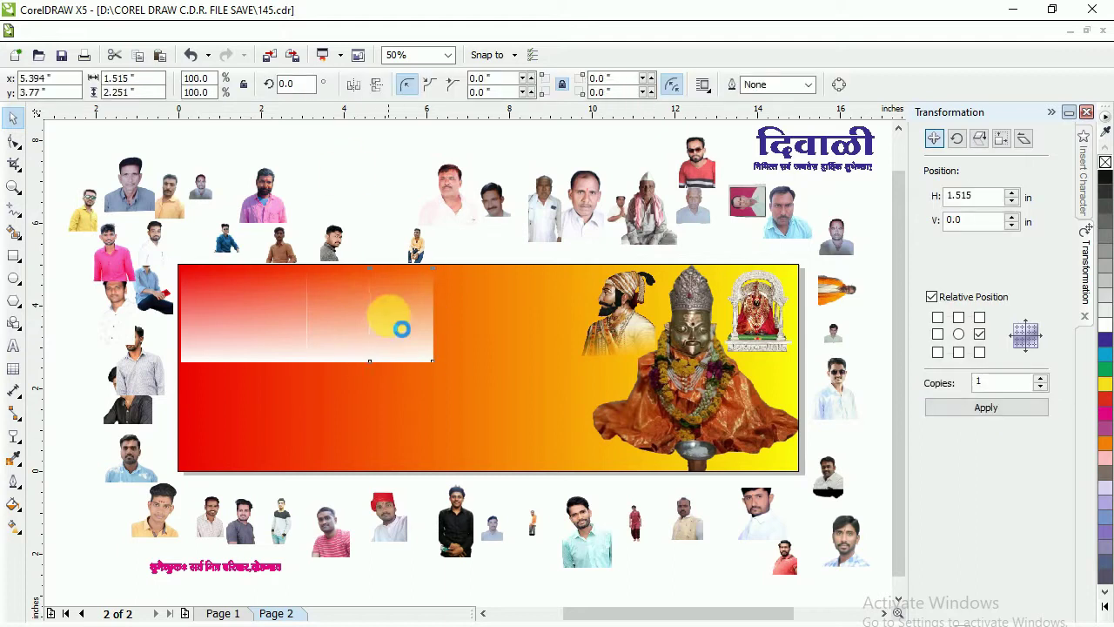
left_click_drag(385, 318, 346, 323)
mouse_move(450, 196)
left_mouse_down()
mouse_move(520, 342)
mouse_move(213, 313)
left_mouse_up()
Step: PowerClip the first portrait into the first white box and adjust its contents
left_click(257, 30)
left_click(418, 277)
left_click(244, 314)
right_click(217, 313)
left_click(261, 31)
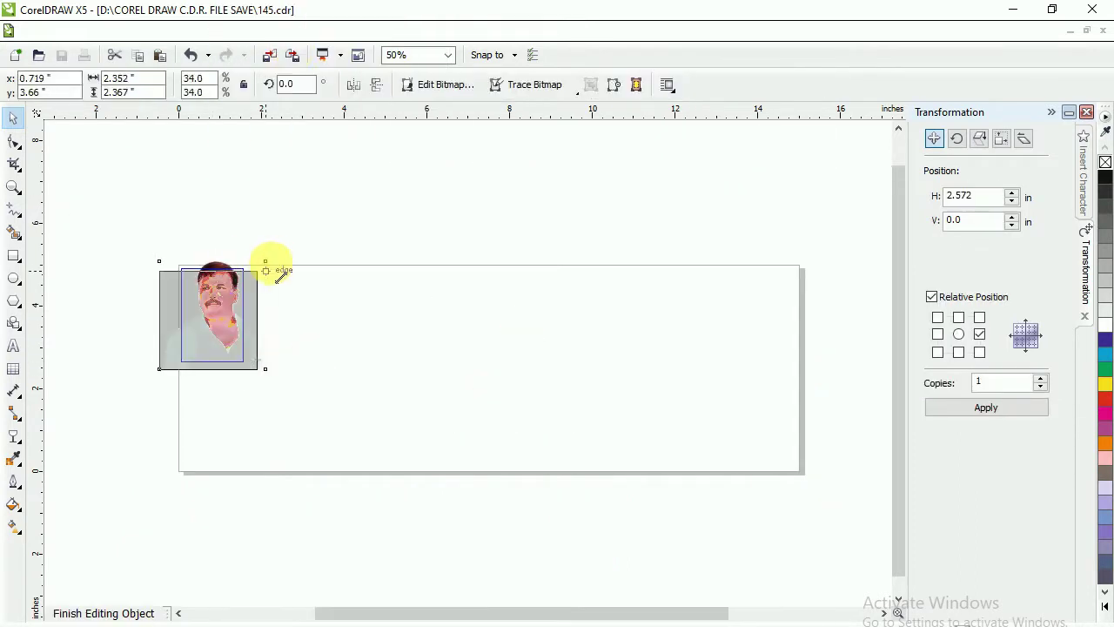
right_click(213, 313)
left_click(299, 84)
Step: PowerClip another photo into the second white box and reposition it inside
left_click_drag(491, 200, 507, 352)
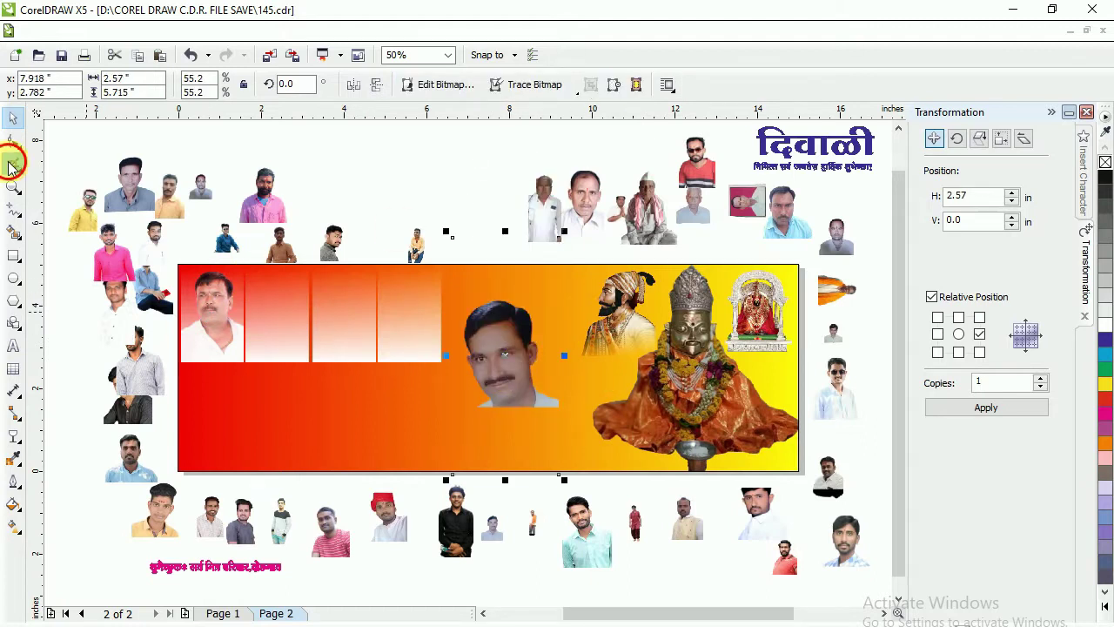
left_click(254, 30)
left_click(418, 277)
left_click(277, 313)
left_click_drag(229, 256, 355, 331)
left_click(266, 318, "ctrl")
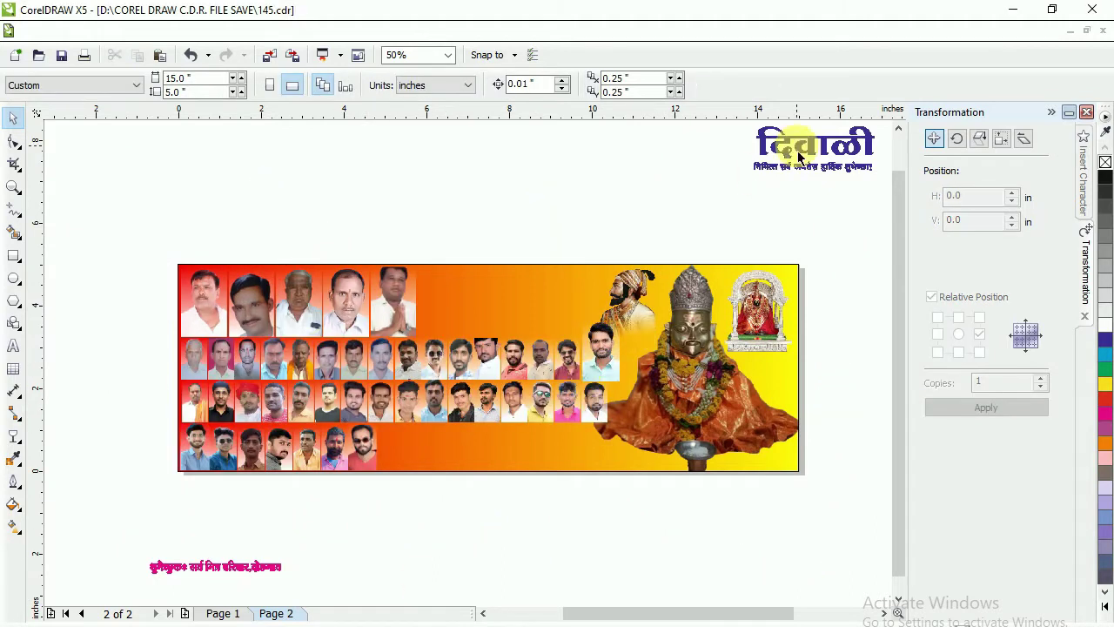
Step: Move the Diwali heading onto the banner, recolour it, and paste a copy inside
left_click_drag(766, 179, 497, 218)
left_click(1105, 592)
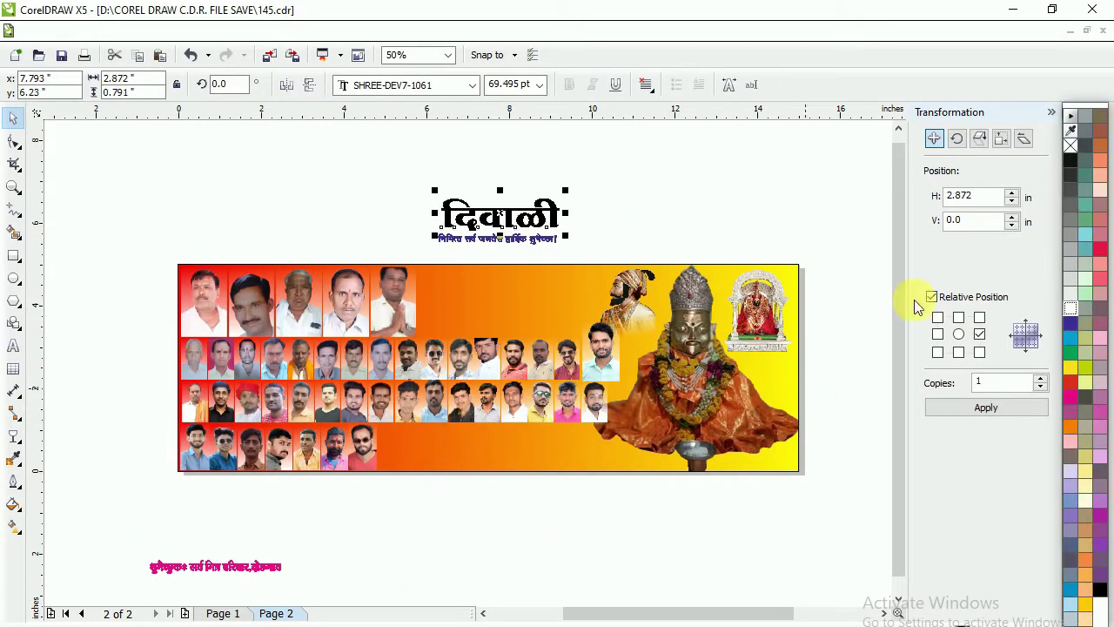
right_click(613, 220)
left_click(676, 328)
left_click_drag(554, 240, 567, 325)
Step: Move the pink greeting line into the banner's bottom and fit the view
left_click_drag(249, 566, 530, 452)
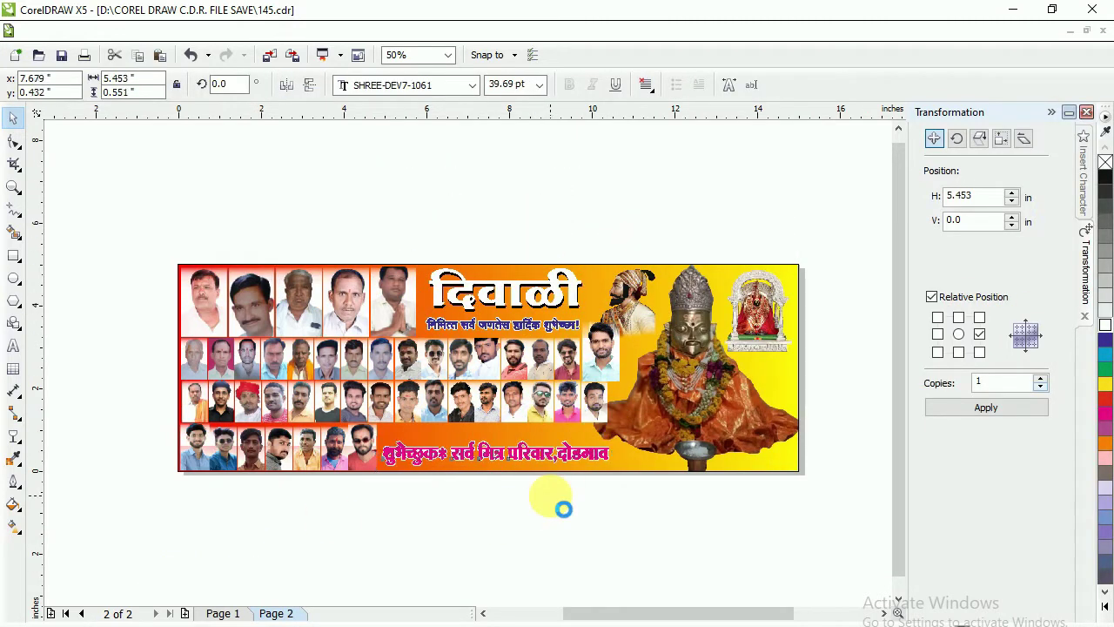
key("shift+F4")
key("ctrl+F11")
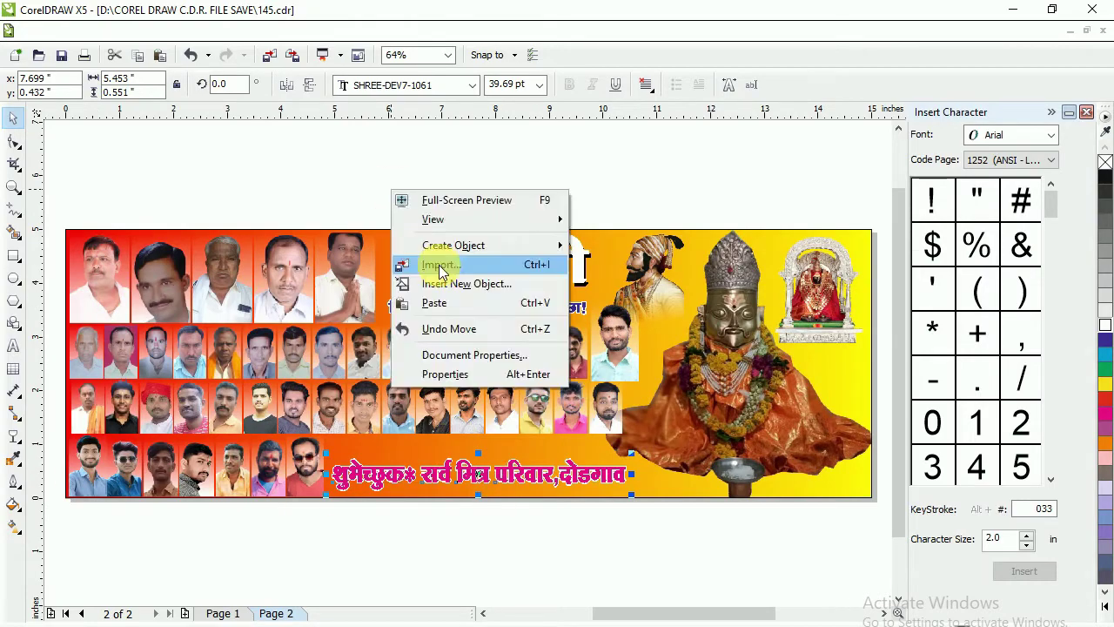
Step: Import the HINDAVI logo PNG file
key("ctrl+i")
double_click(771, 326)
scroll(775, 436, "down", 2)
double_click(776, 409)
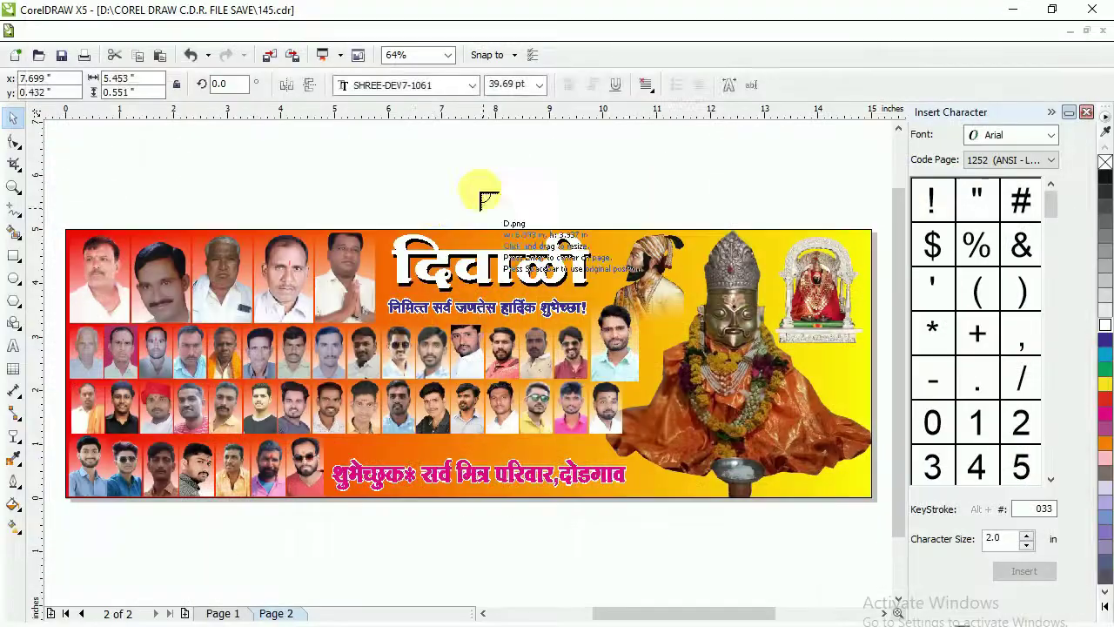
Step: Place the HINDAVI logo, rotate it 90°, and set it on the banner's right edge
left_click(499, 195)
left_click(12, 116)
key("Return")
left_click_drag(529, 207, 857, 375)
left_click(646, 174)
Step: Export the banner as JPEG 'rfdd' at 600 dpi in CMYK colour mode
left_click(38, 31)
left_click(69, 249)
type("rfdd")
key("Return")
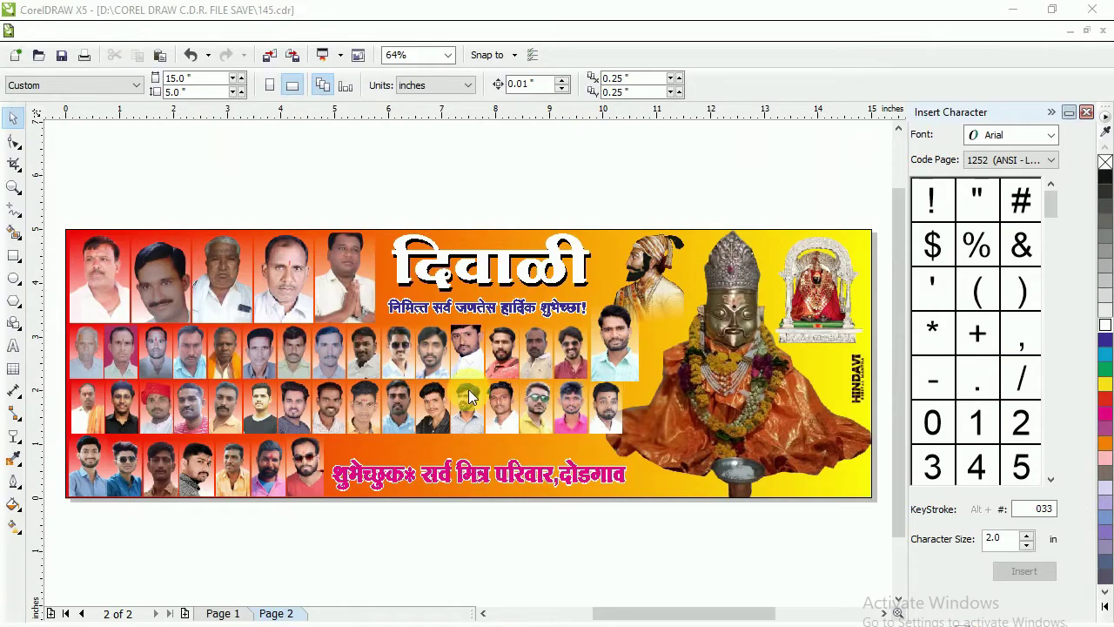
left_click(851, 562)
type("600")
left_click(835, 161)
left_click(814, 200)
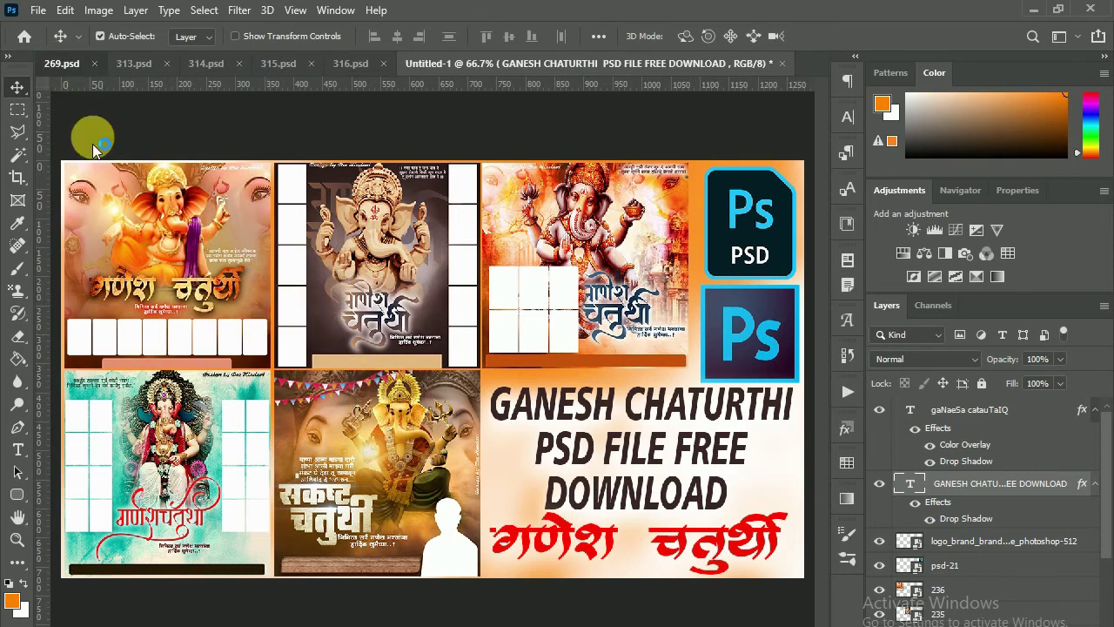
Step: Cycle documents with Ctrl+Tab to reach the 269.psd poster
key("ctrl+Tab")
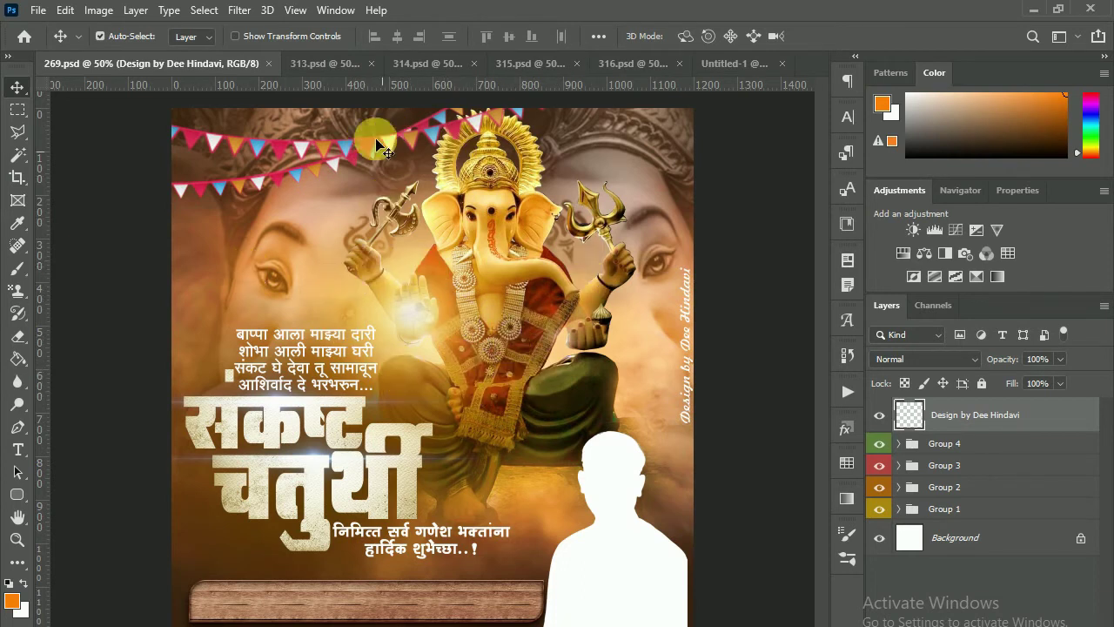
Step: View the 313.psd teal template, then move on to 314.psd
left_click(329, 64)
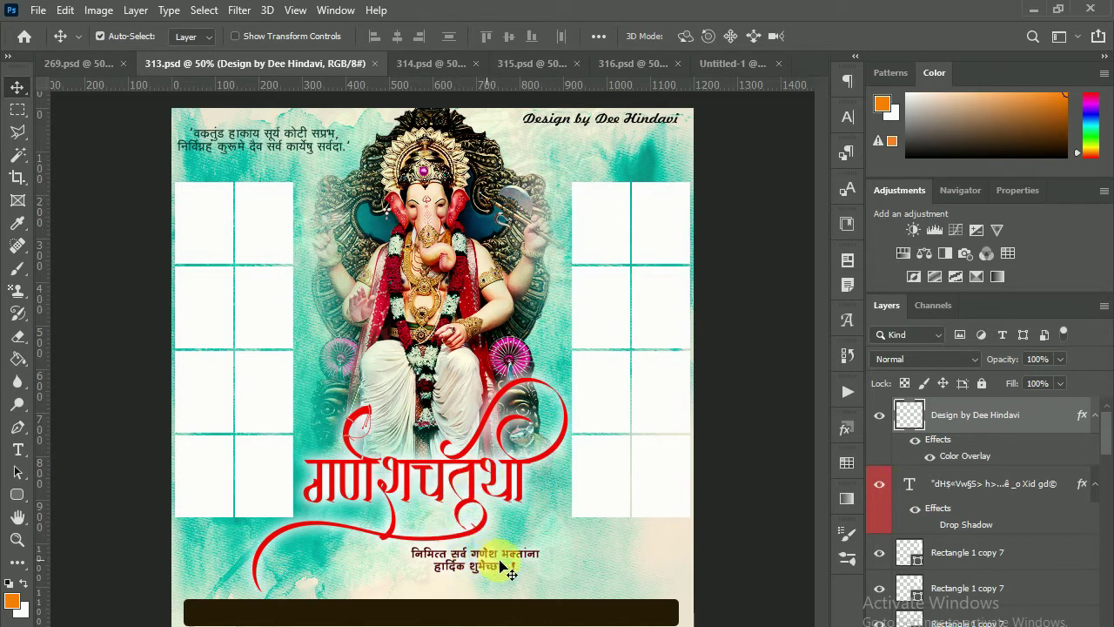
left_click(453, 68)
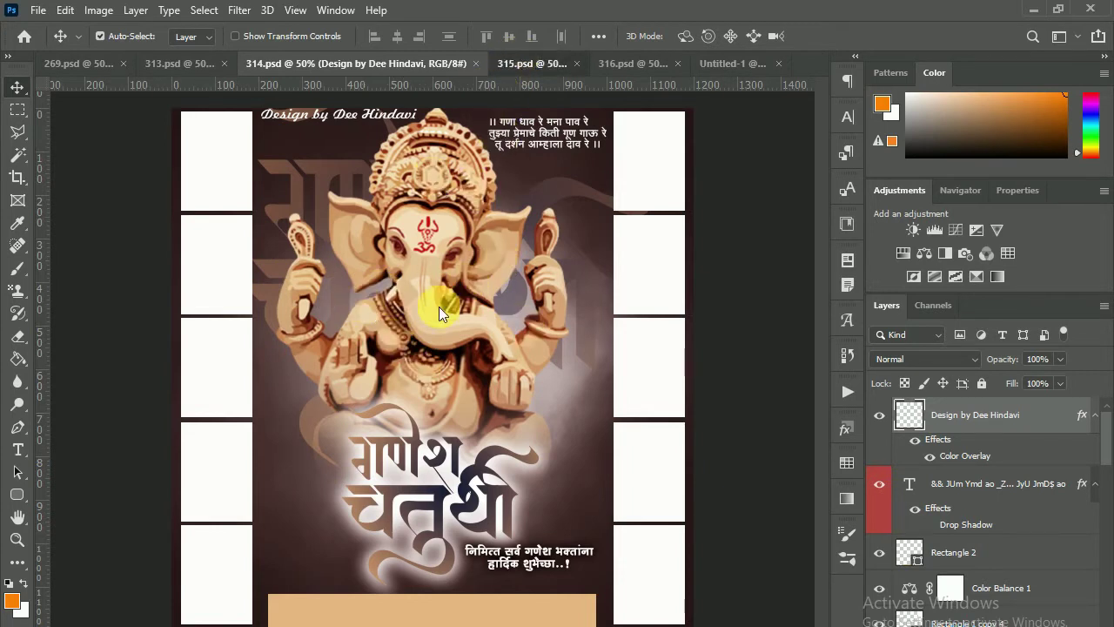
Step: Move from the 314.psd film-strip template to the 315.psd tab
left_click(542, 66)
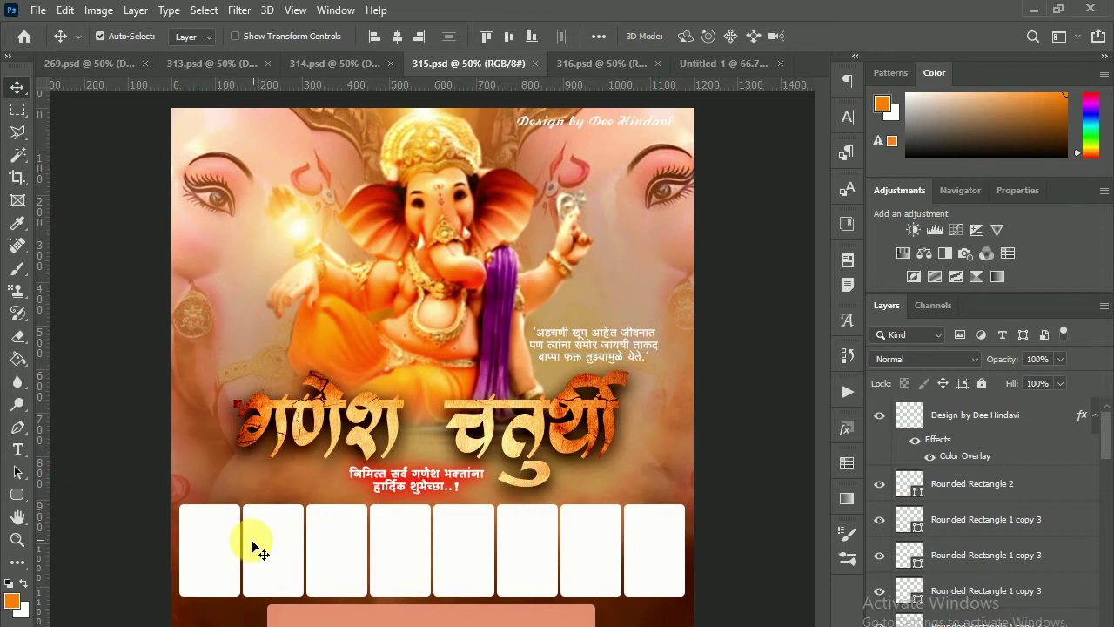
Step: Select the first and last white photo frames in the 315.psd row
left_click(211, 530)
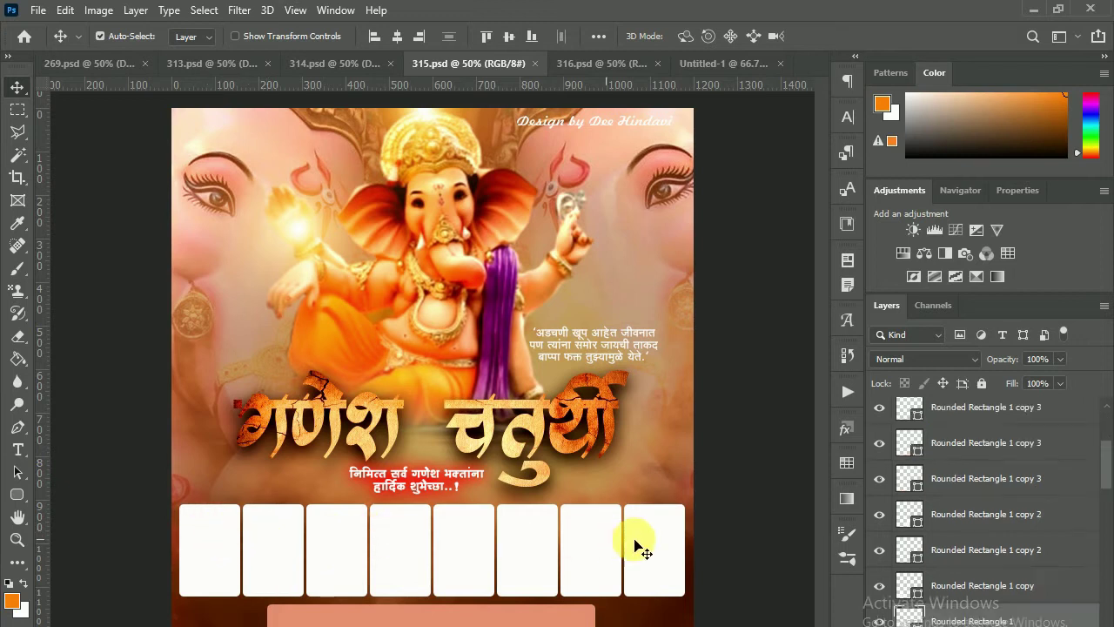
left_click(644, 544, "shift")
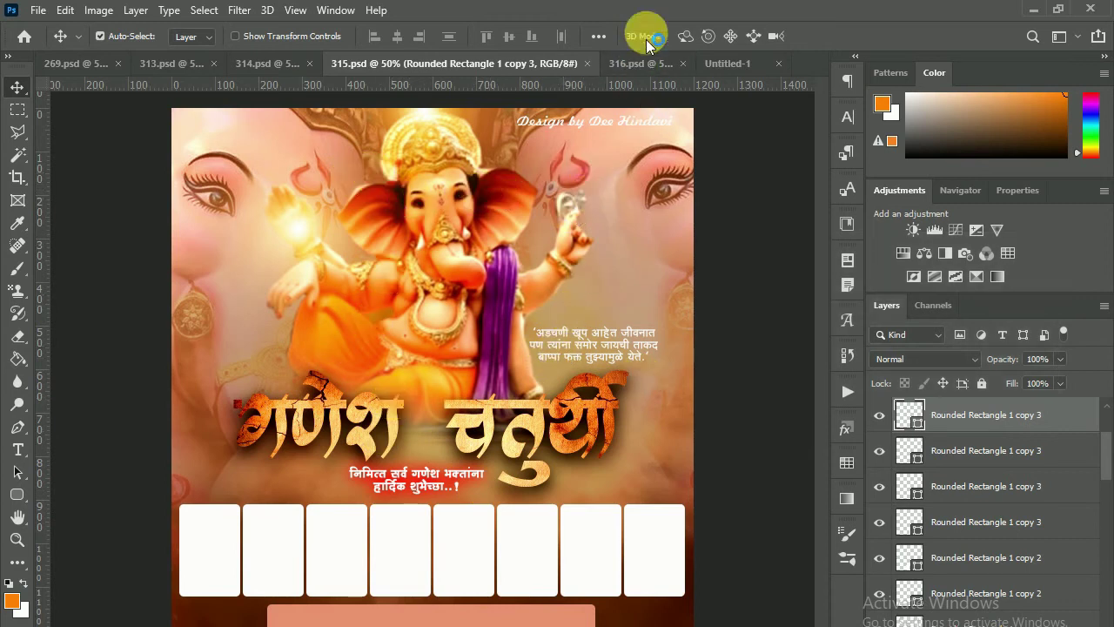
Step: Look over the 316.psd template, then return to the Untitled-1 collage
left_click(638, 64)
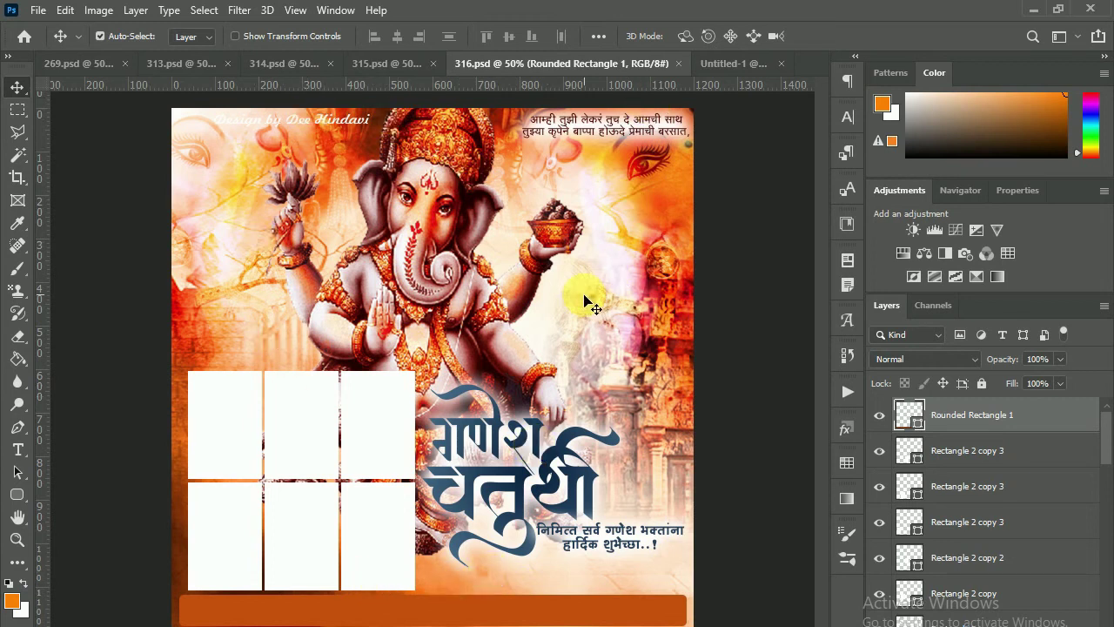
left_click(722, 63)
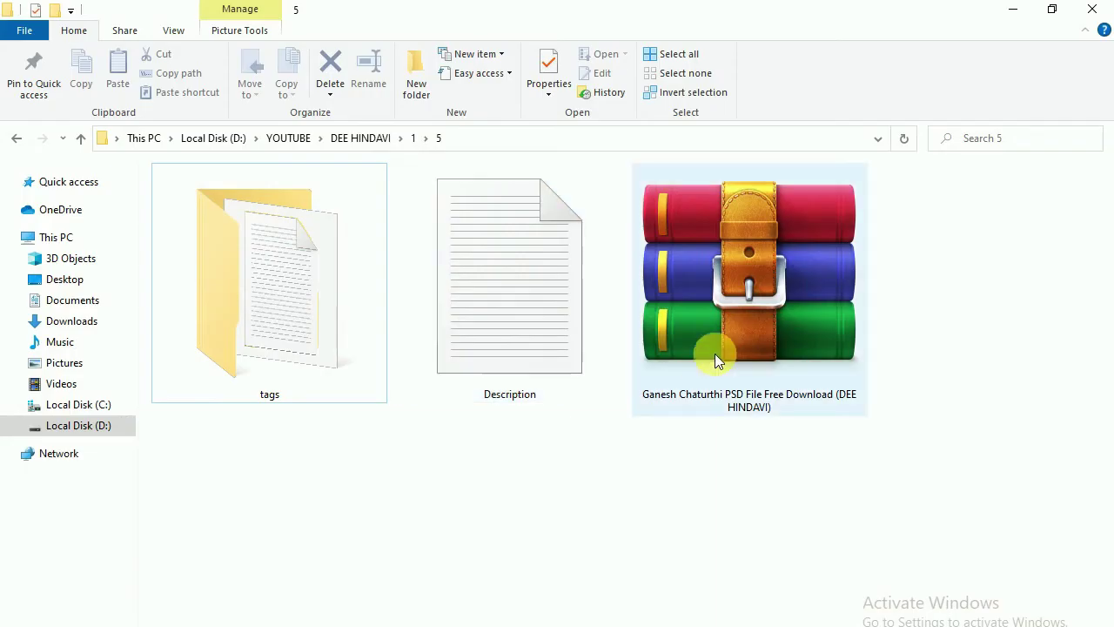
mouse_move(748, 278)
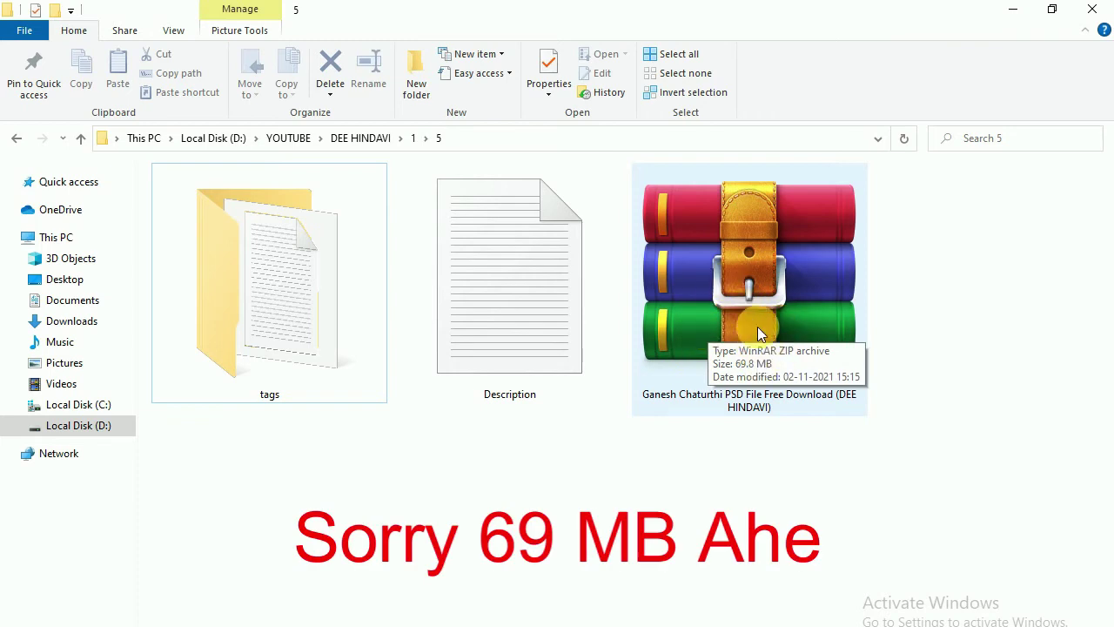
Step: Extract the 'Ganesh Chaturthi PSD File Free Download' ZIP here and select the resulting folder
double_click(738, 347)
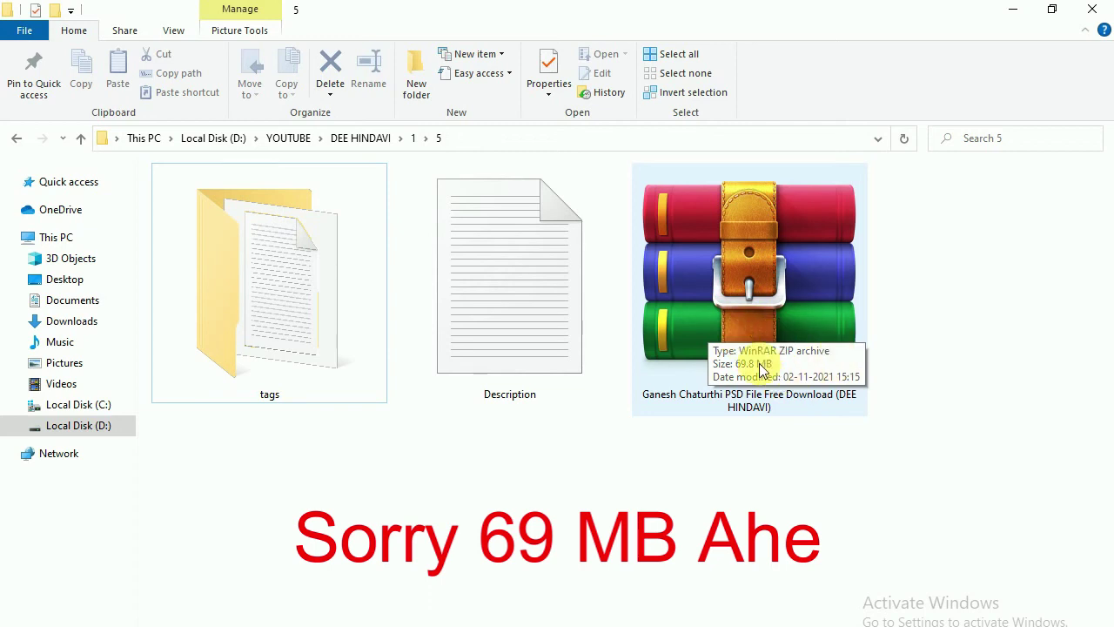
double_click(741, 308)
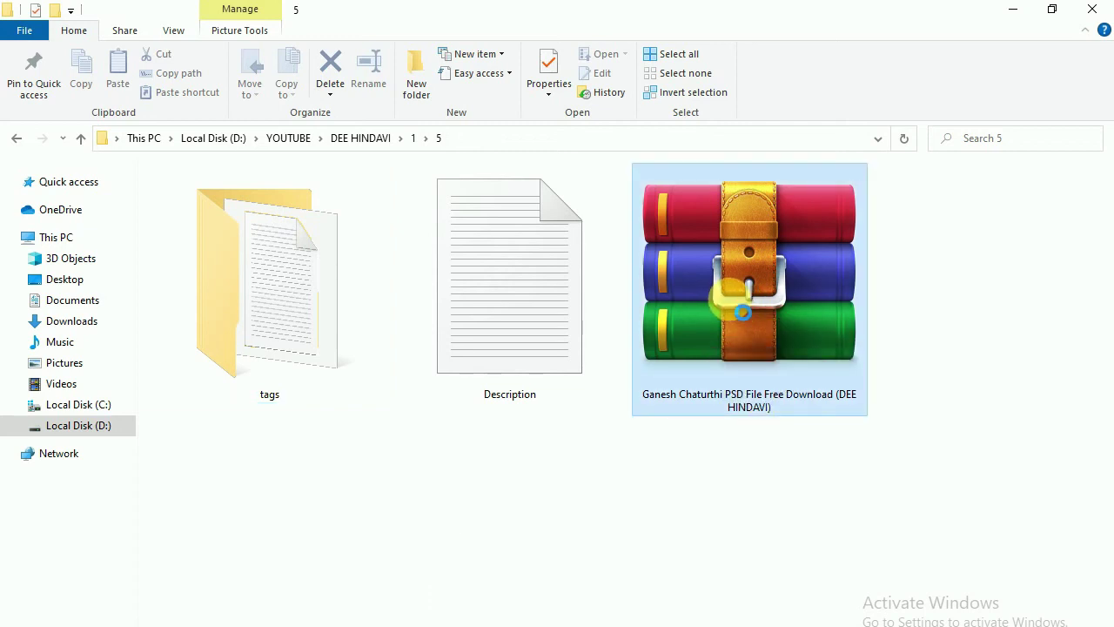
right_click(768, 356)
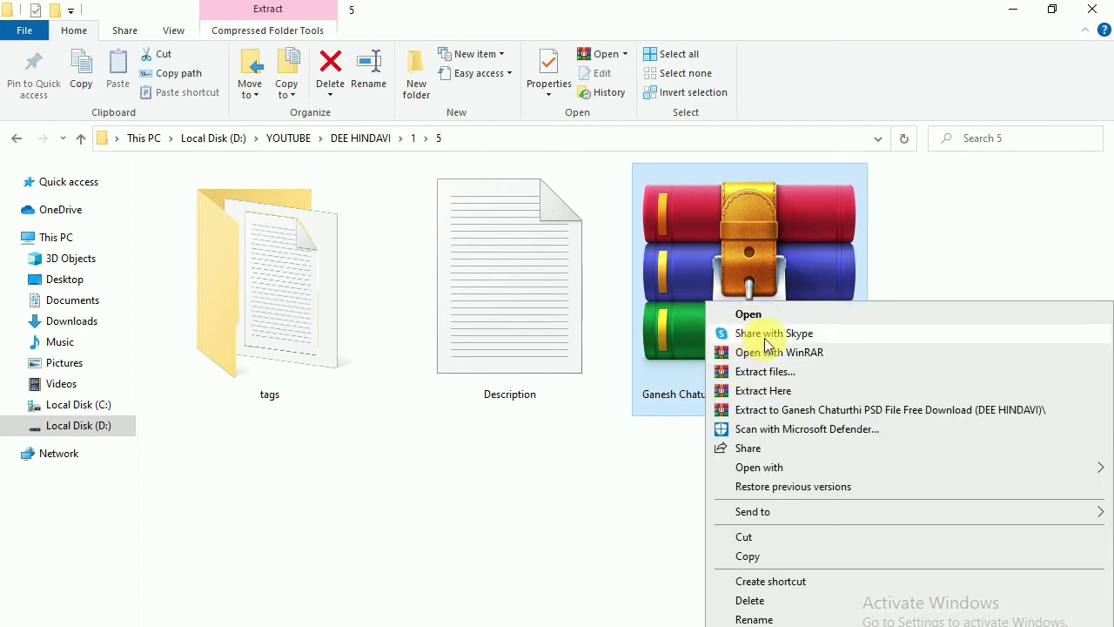
left_click(775, 389)
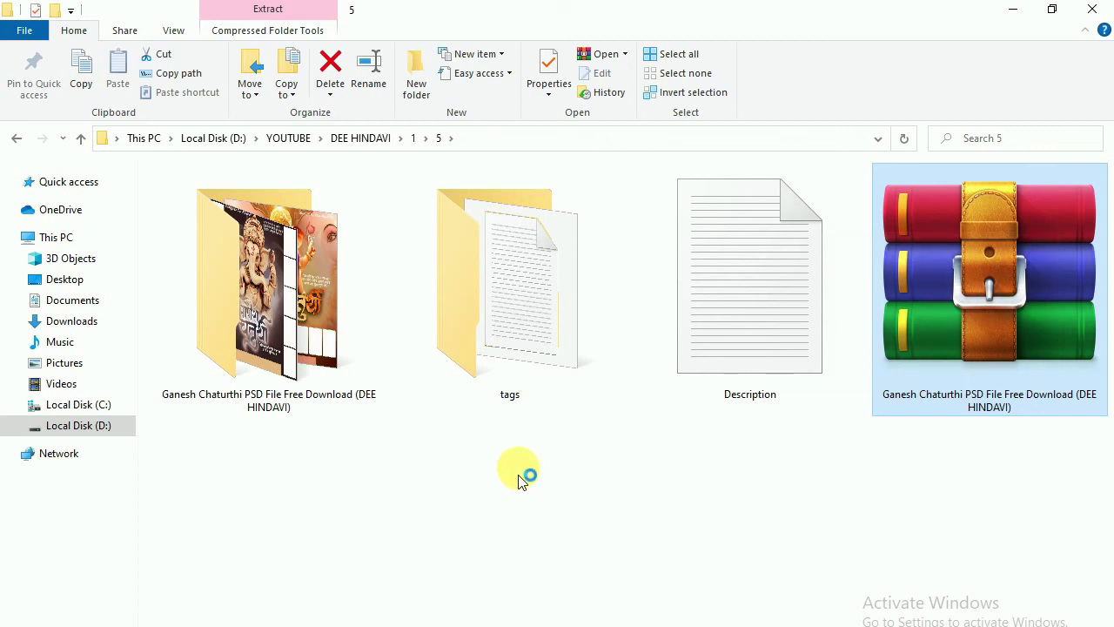
left_click(263, 283)
Step: Open the '(DEE HINDAVI)' folder and view its five PSD files as Extra large icons
double_click(263, 283)
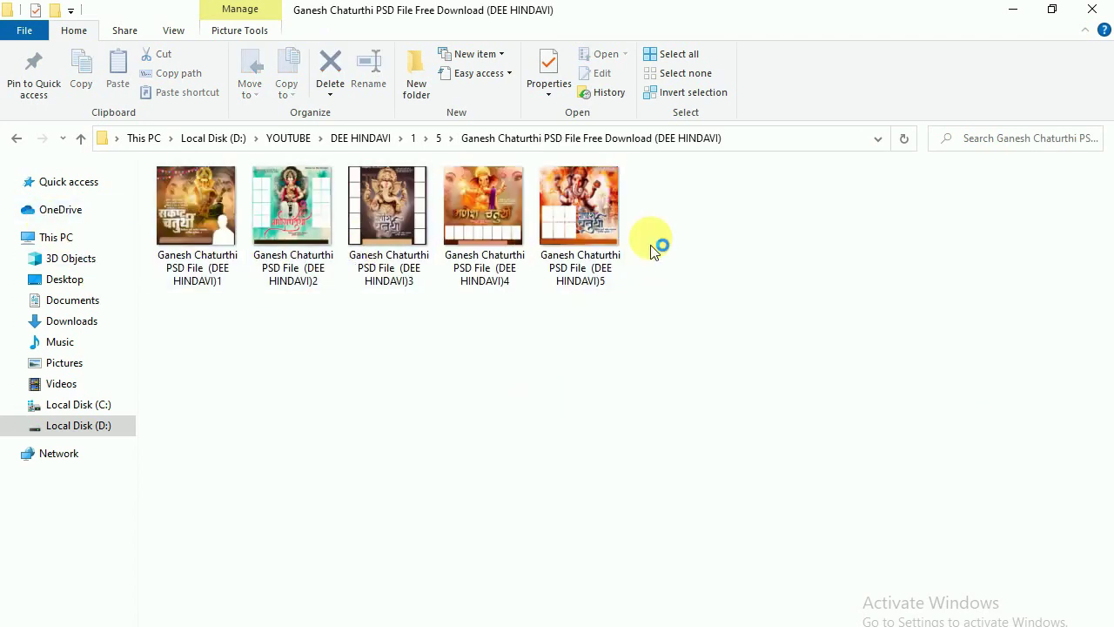
right_click(705, 345)
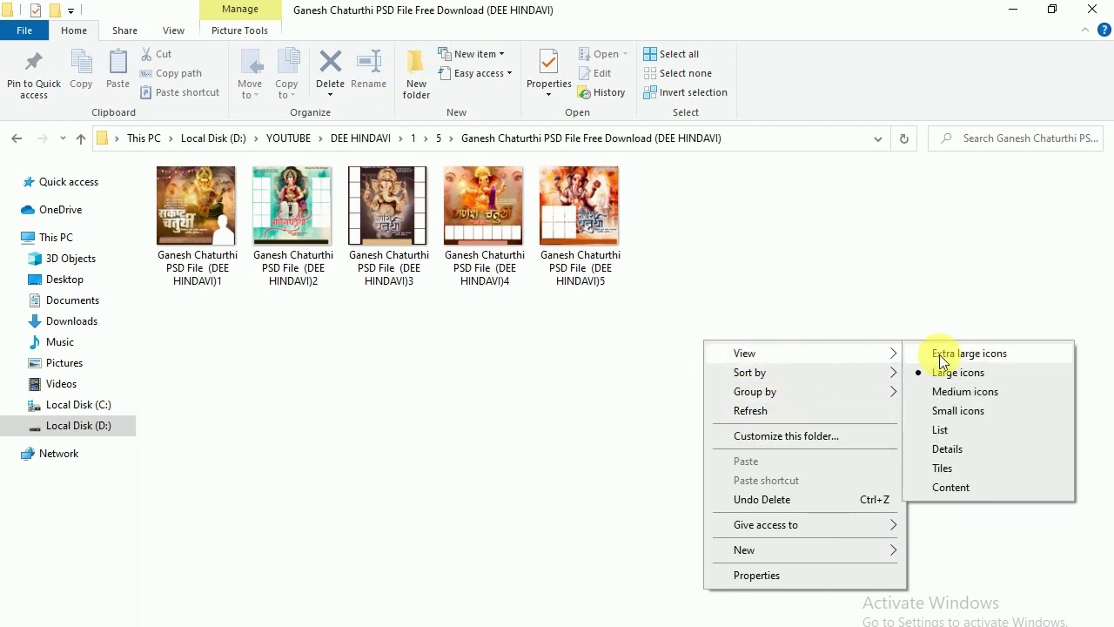
mouse_move(744, 353)
left_click(939, 355)
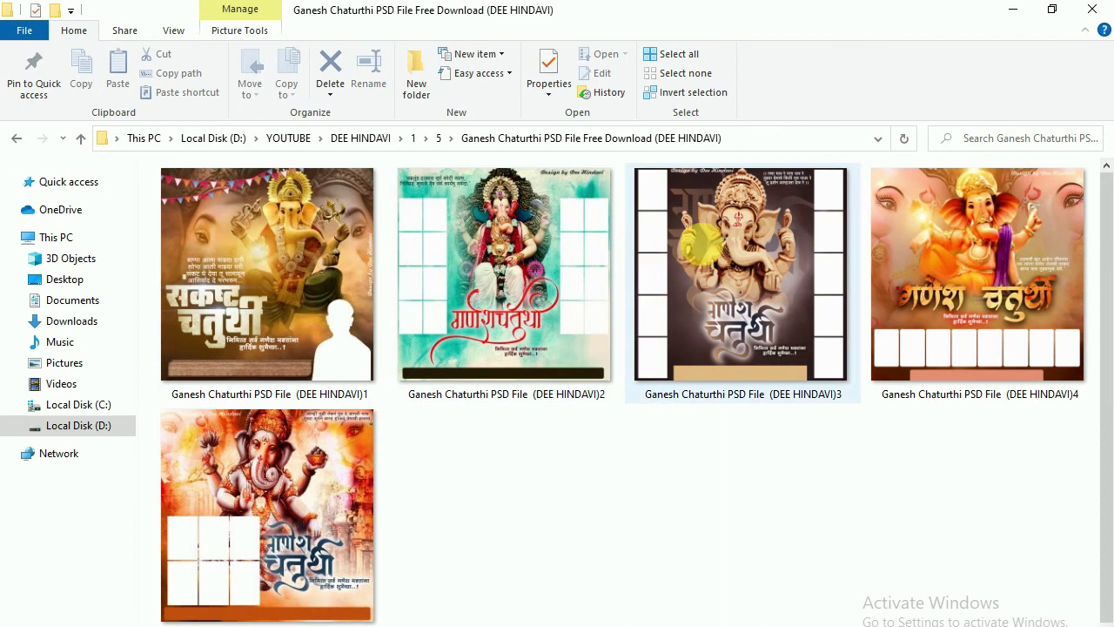